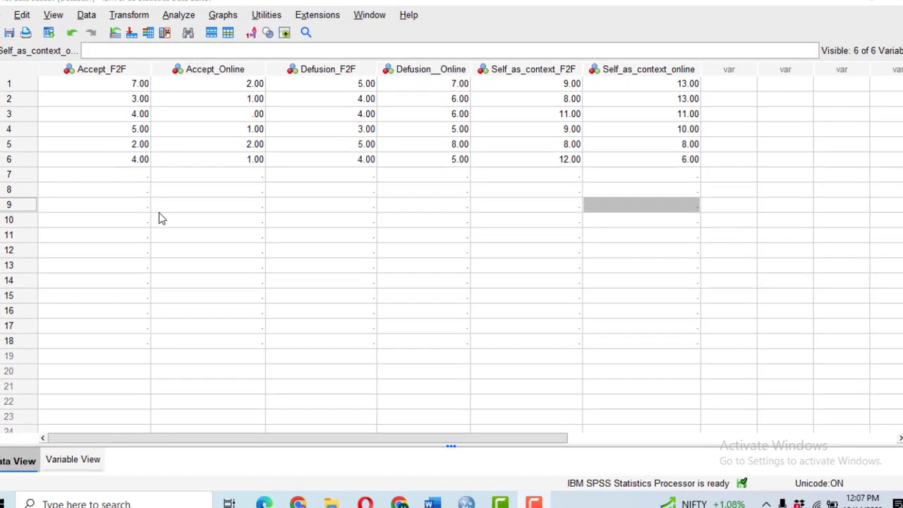
# Start a Repeated Measures analysis and reset the previously defined factors
pyautogui.click(187, 18)
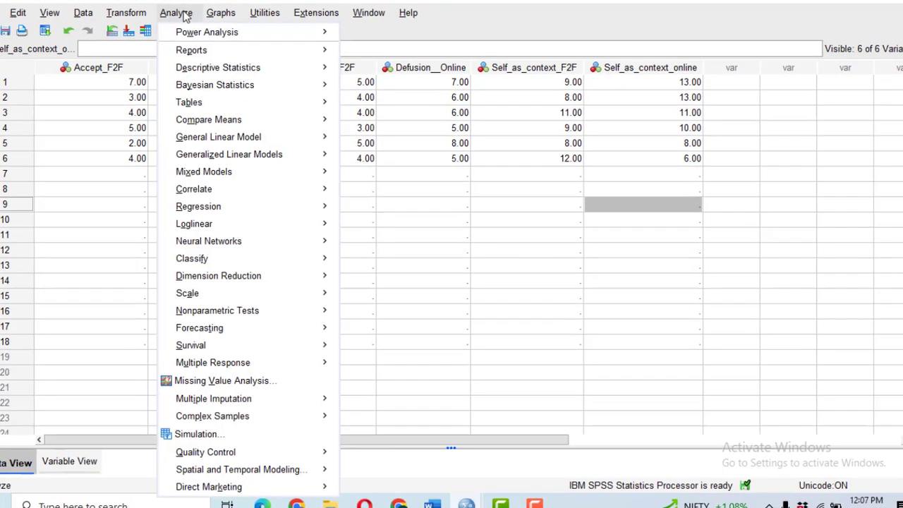
pyautogui.moveTo(233, 138)
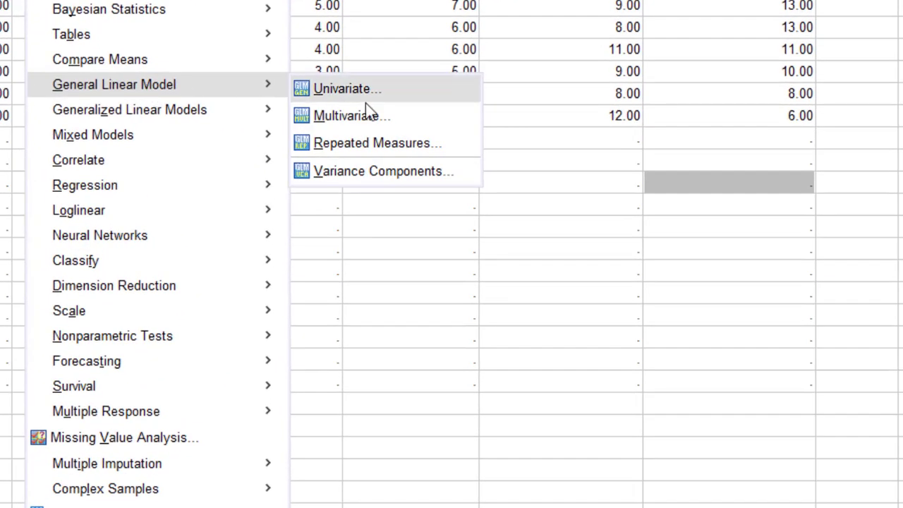
pyautogui.click(395, 147)
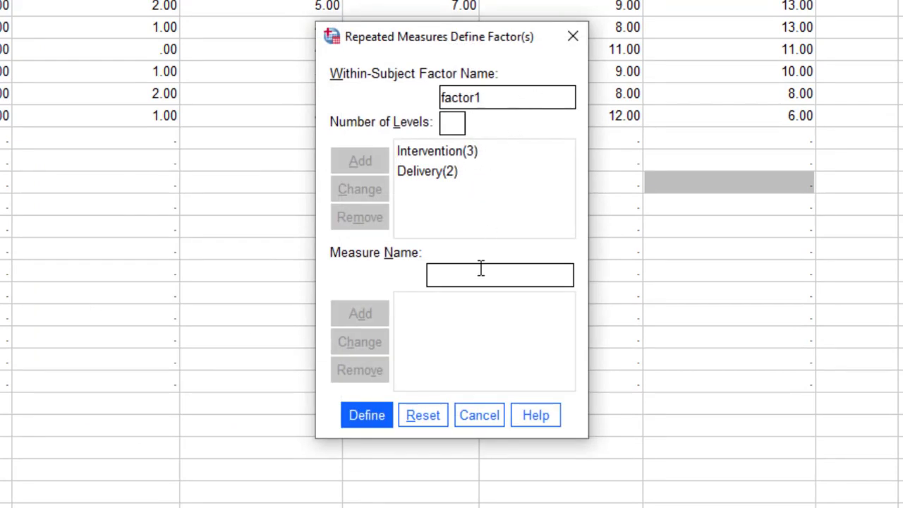
pyautogui.click(258, 392)
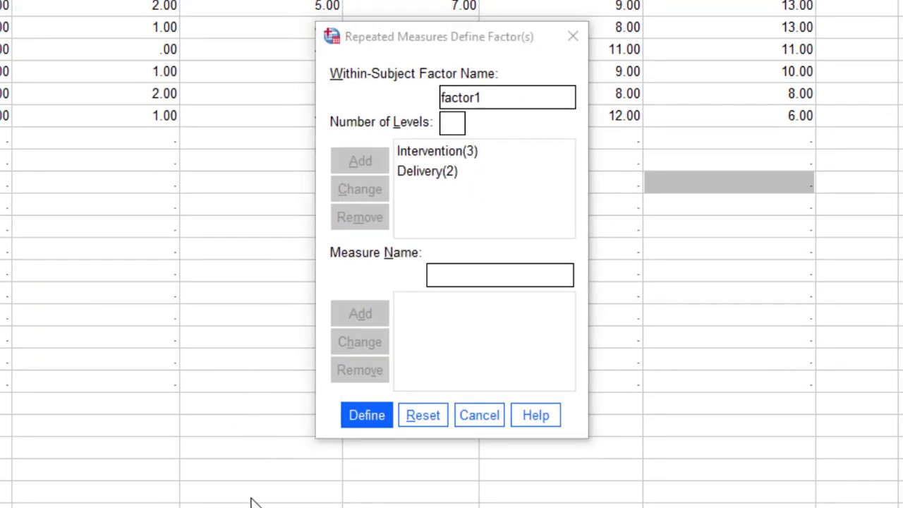
pyautogui.click(434, 416)
# Add the within-subject factor Intervention with 3 levels
pyautogui.press('BackSpace')
pyautogui.press('BackSpace')
pyautogui.press('BackSpace')
pyautogui.press('BackSpace')
pyautogui.press('BackSpace')
pyautogui.press('BackSpace')
pyautogui.press('BackSpace')
pyautogui.write('Intervention')
pyautogui.click(448, 122)
pyautogui.write('3')
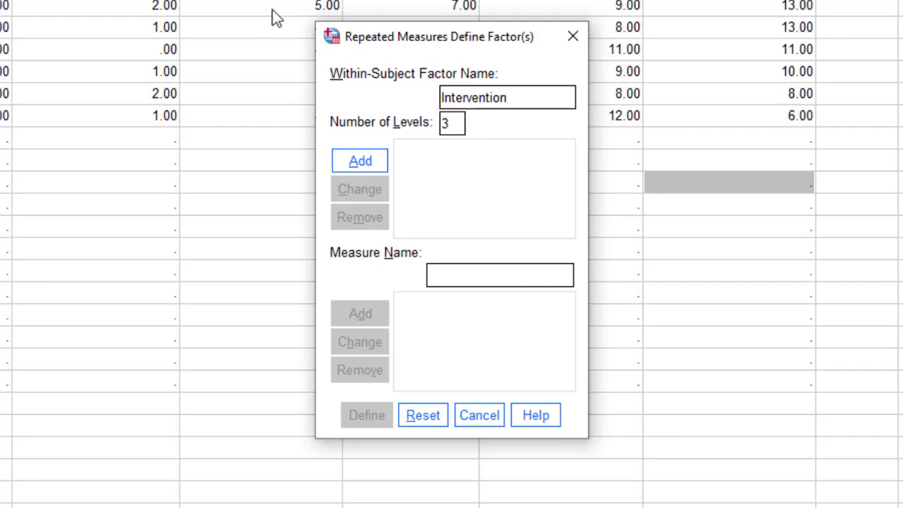
pyautogui.click(372, 160)
# Add the within-subject factor Delivery with 2 levels
pyautogui.write('Delivert')
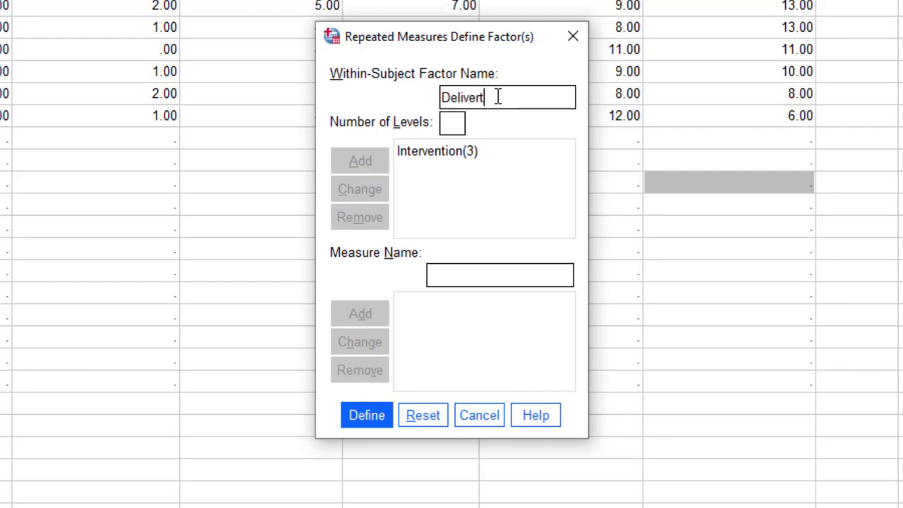
pyautogui.press('BackSpace')
pyautogui.write('y')
pyautogui.click(456, 121)
pyautogui.write('2')
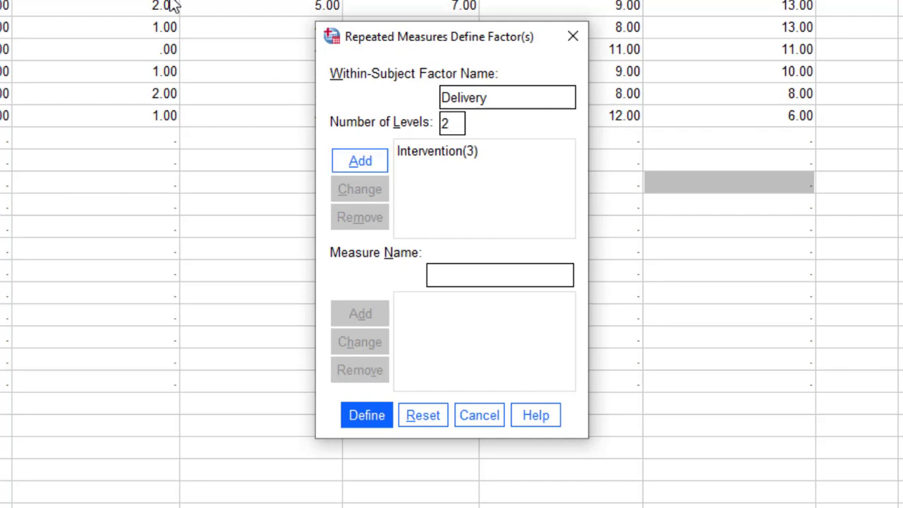
pyautogui.click(369, 160)
# Fill the six within-subjects cells with Accept_F2F(1,1) through Self_as_context_online(3,2)
pyautogui.click(378, 424)
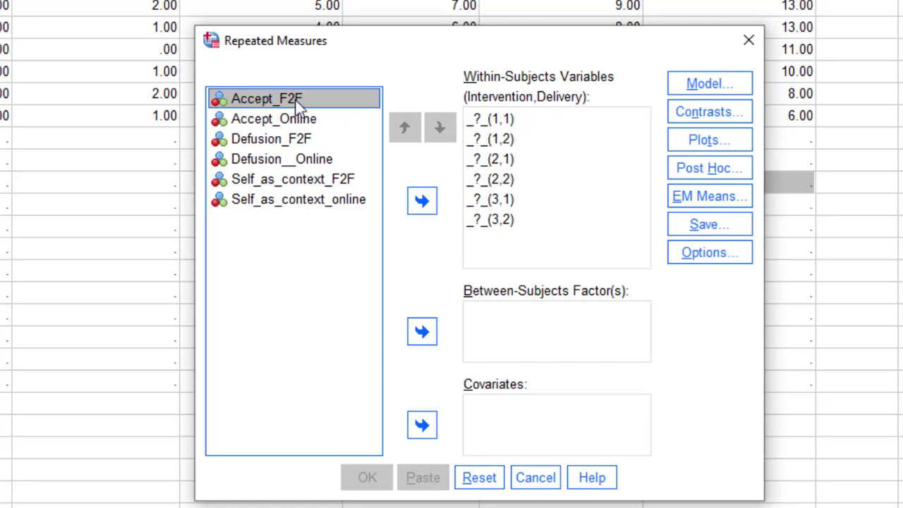
pyautogui.hotkey('shift', 'Down')
pyautogui.hotkey('shift', 'Down')
pyautogui.hotkey('shift', 'Down')
pyautogui.hotkey('shift', 'Down')
pyautogui.hotkey('shift', 'Down')
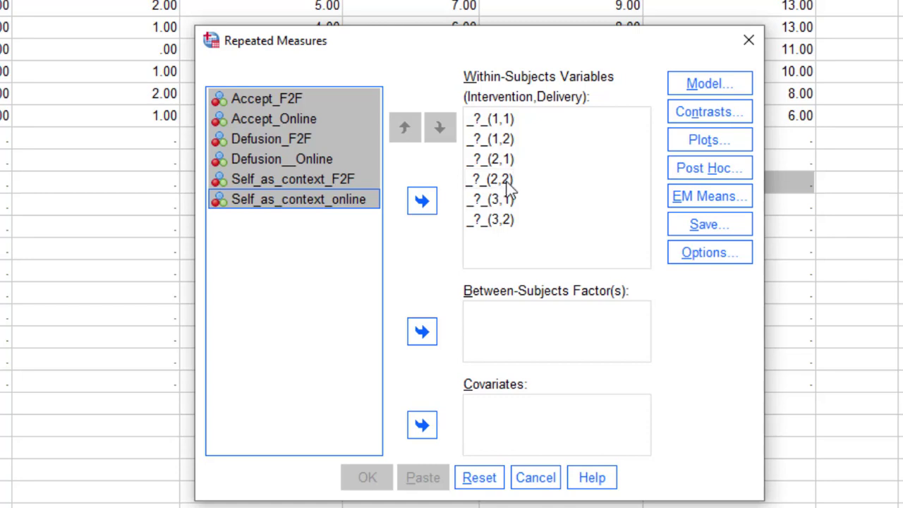
pyautogui.click(427, 205)
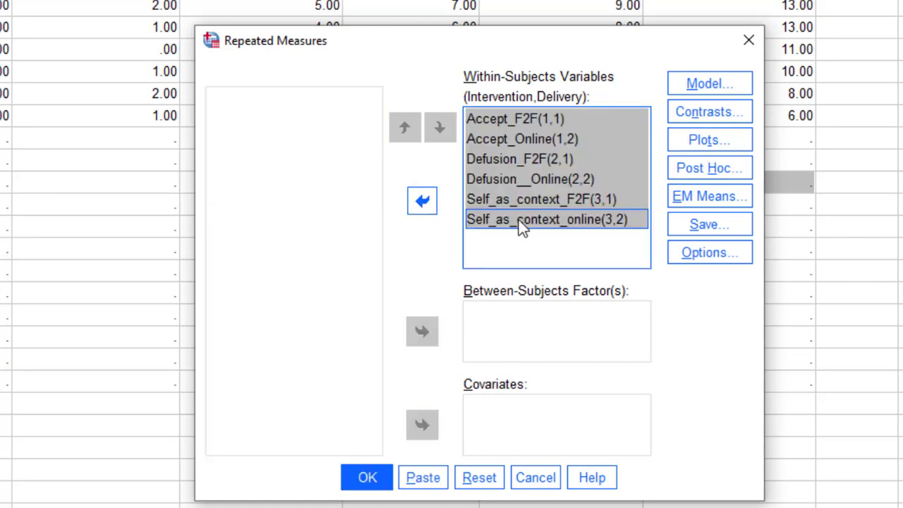
# Check the Model and Contrasts settings, leaving the defaults unchanged
pyautogui.click(703, 91)
pyautogui.click(387, 436)
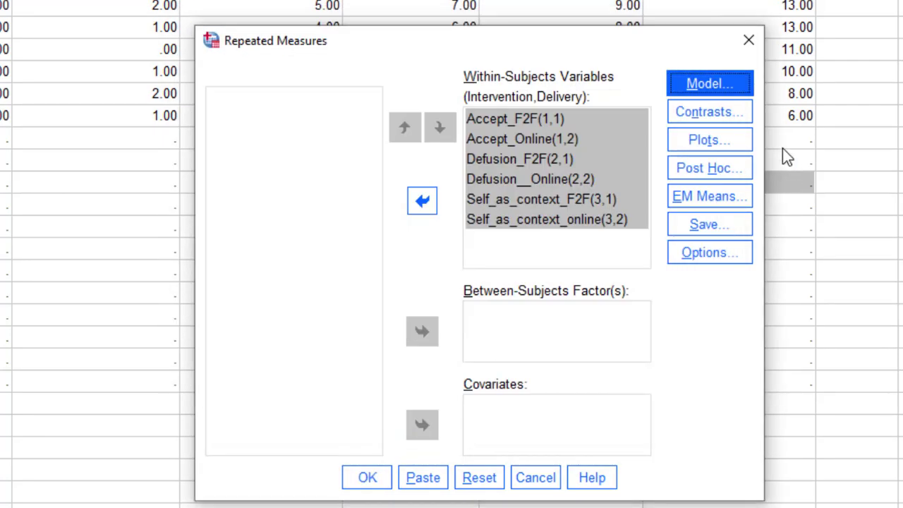
pyautogui.click(744, 117)
# Keep polynomial contrasts and add an Intervention*Delivery profile plot with Delivery as separate lines
pyautogui.click(412, 381)
pyautogui.click(727, 145)
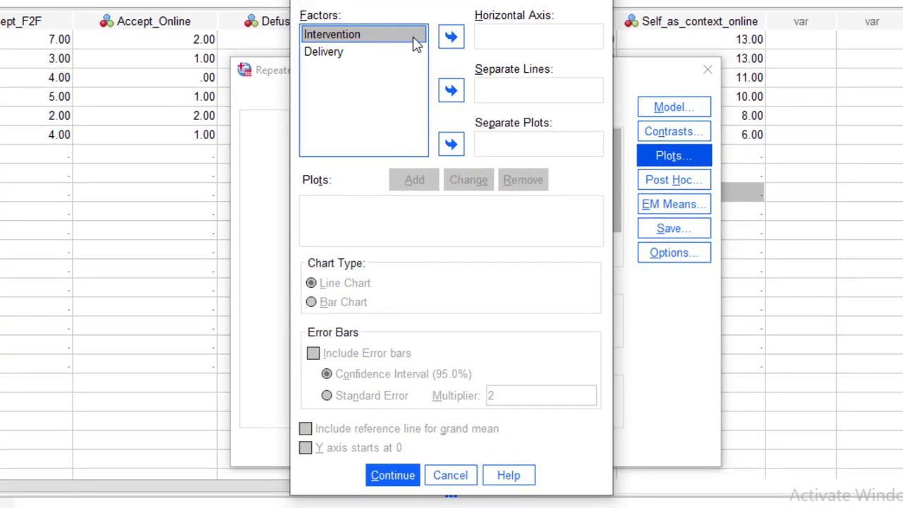
pyautogui.click(449, 37)
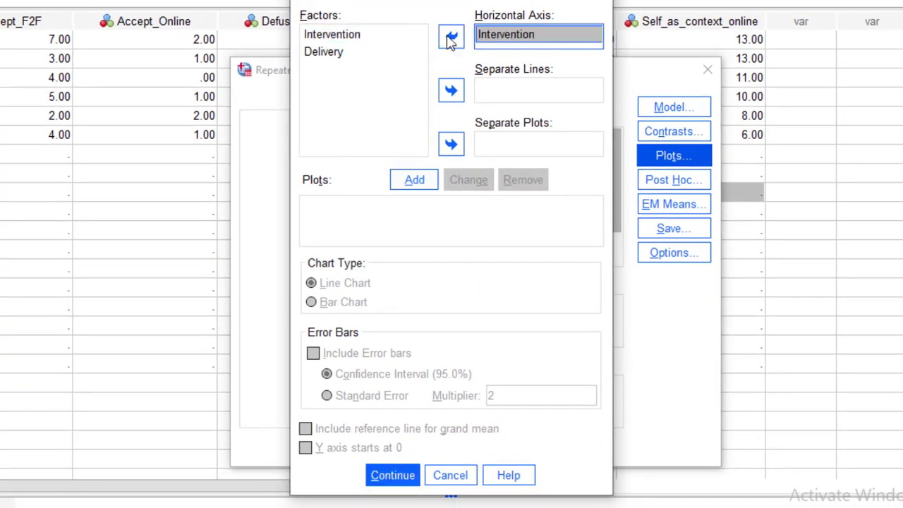
pyautogui.click(335, 55)
pyautogui.click(458, 93)
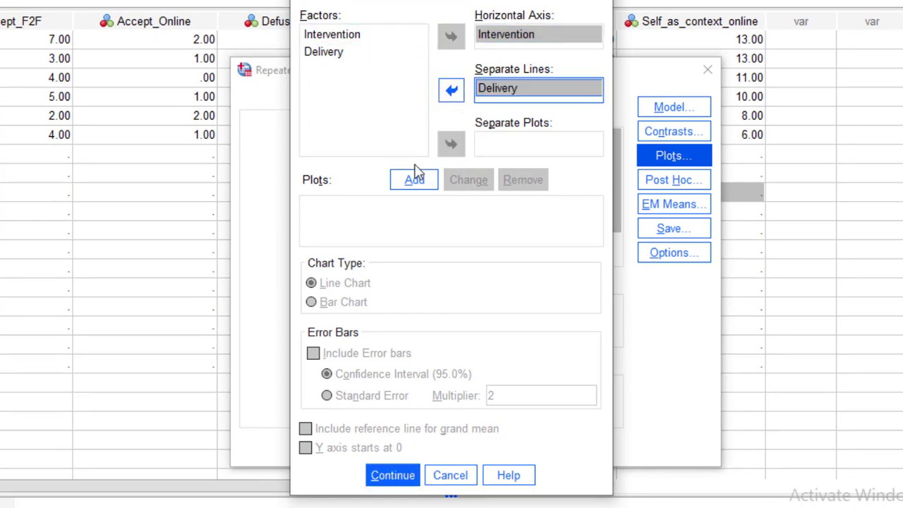
pyautogui.click(414, 184)
pyautogui.click(260, 483)
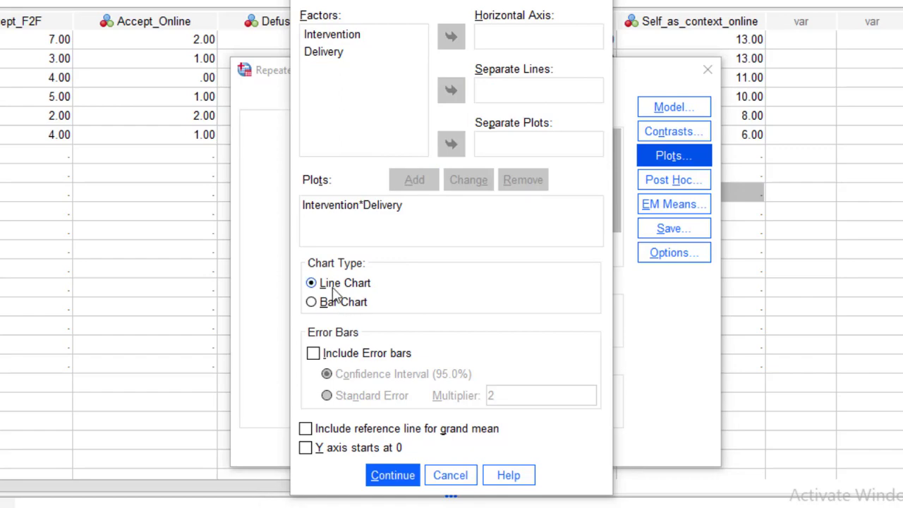
pyautogui.click(397, 484)
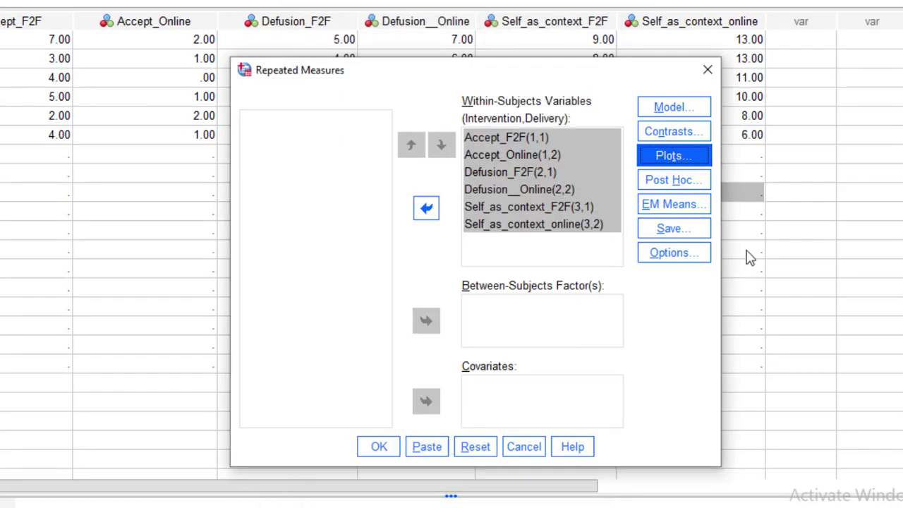
# Skip post hoc tests and display marginal means for OVERALL, Intervention, Delivery and Intervention*Delivery
pyautogui.click(695, 188)
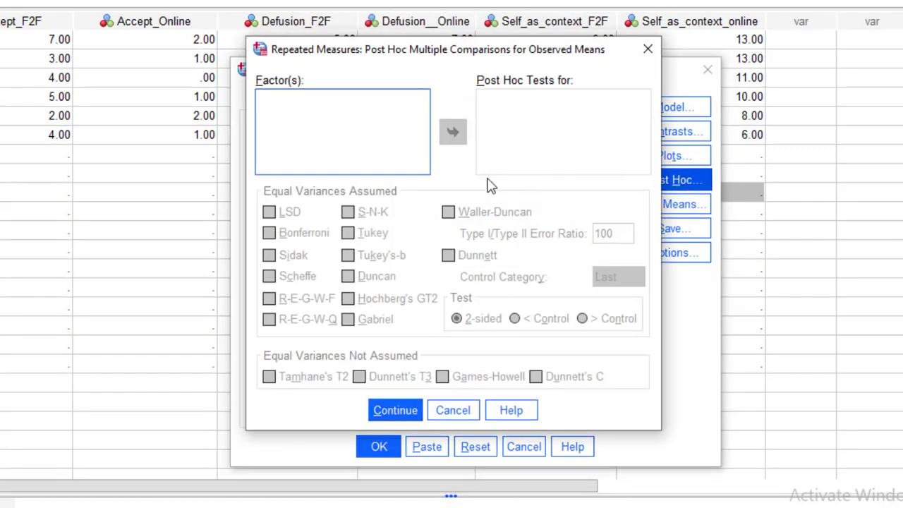
pyautogui.click(407, 415)
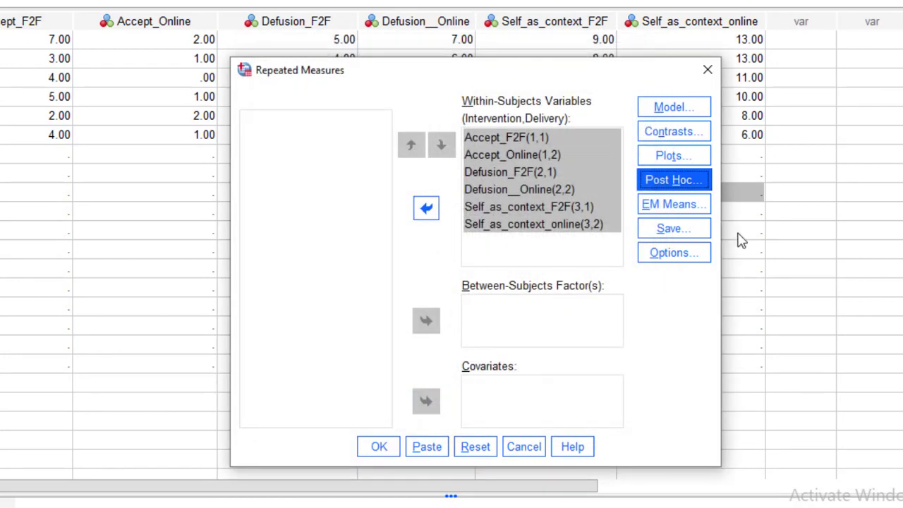
pyautogui.click(683, 205)
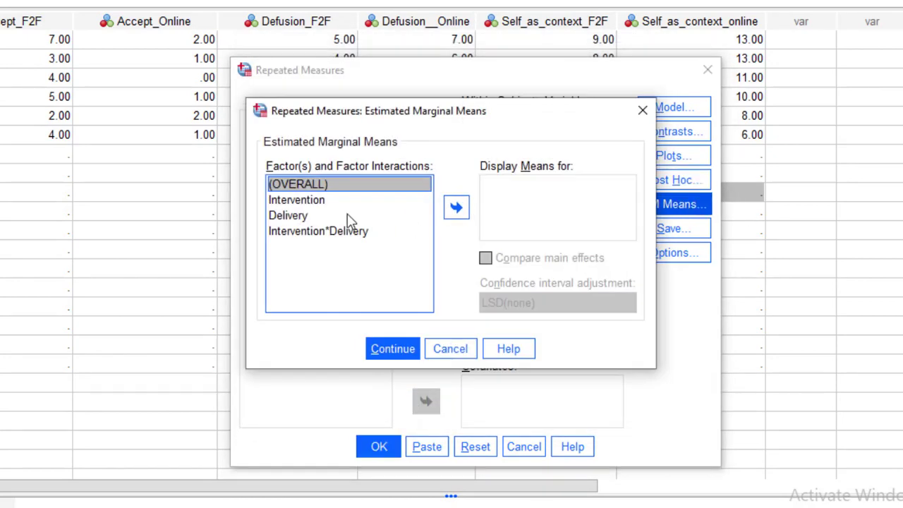
pyautogui.hotkey('shift', 'Down')
pyautogui.hotkey('shift', 'Down')
pyautogui.hotkey('shift', 'Down')
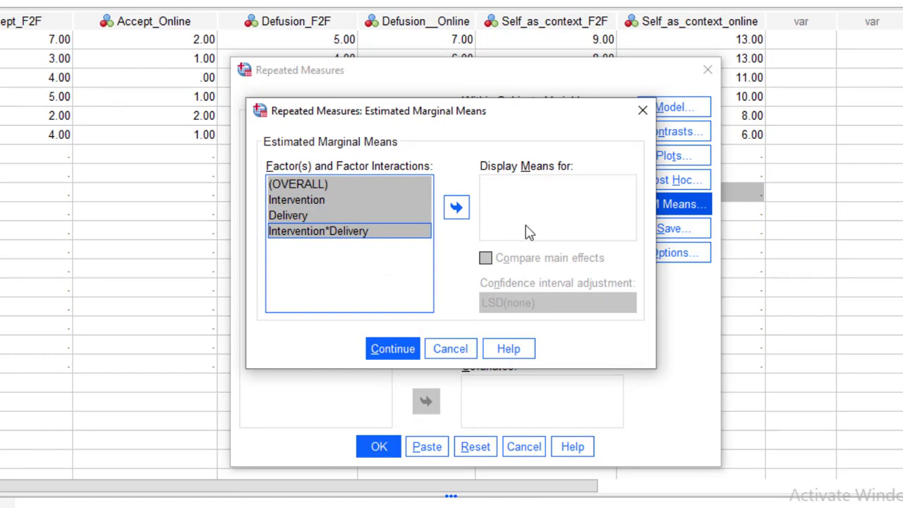
pyautogui.click(456, 207)
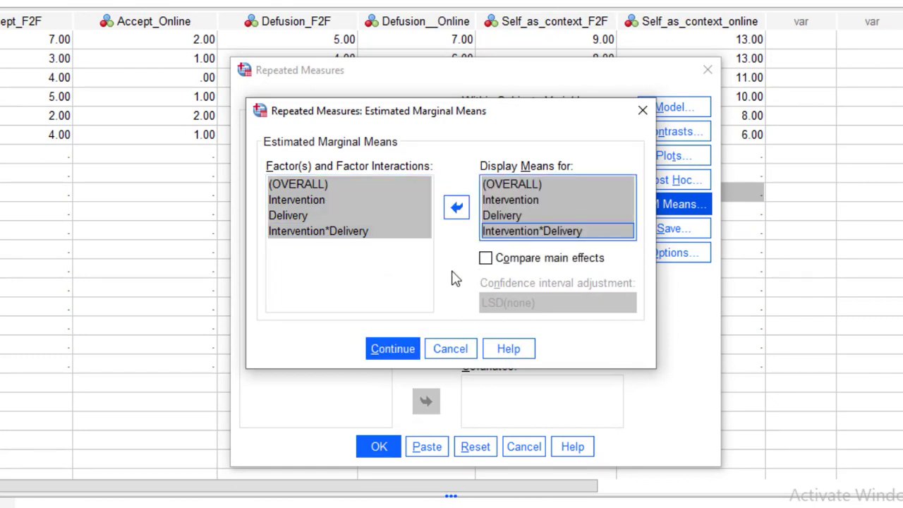
# Compare main effects with a Bonferroni confidence interval adjustment
pyautogui.click(486, 258)
pyautogui.click(624, 305)
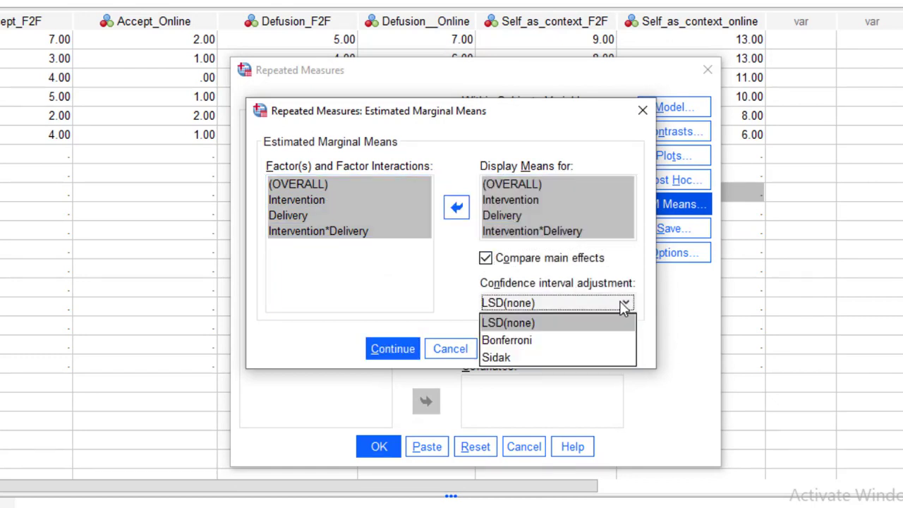
pyautogui.click(546, 345)
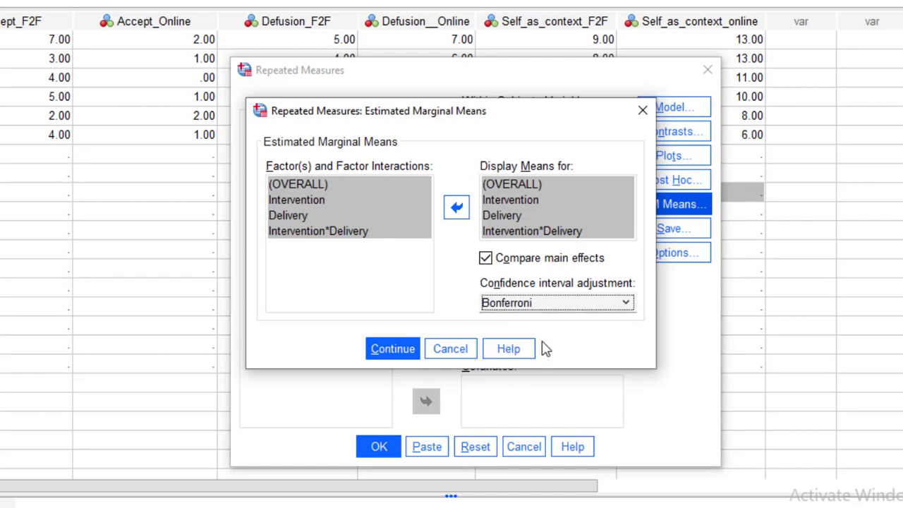
pyautogui.click(414, 350)
pyautogui.click(672, 237)
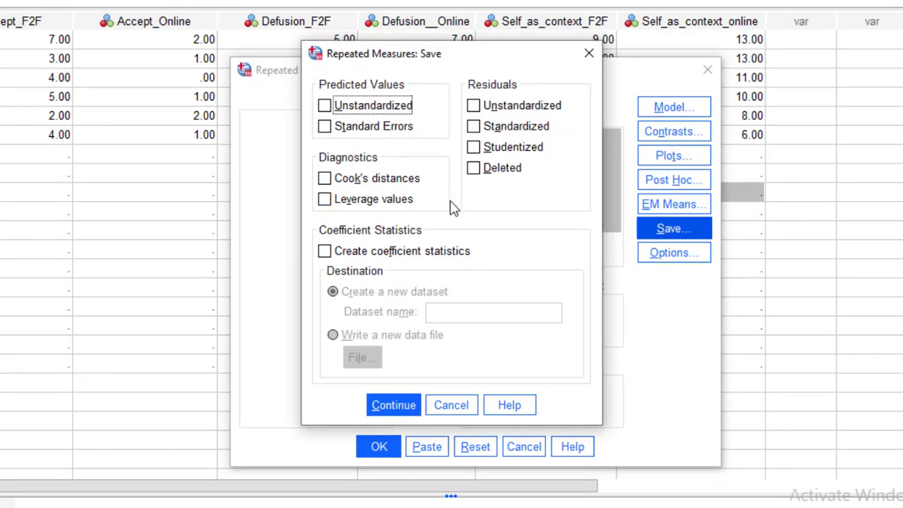
# Request descriptive statistics, homogeneity tests, effect size estimates and observed power, then run the analysis
pyautogui.click(393, 406)
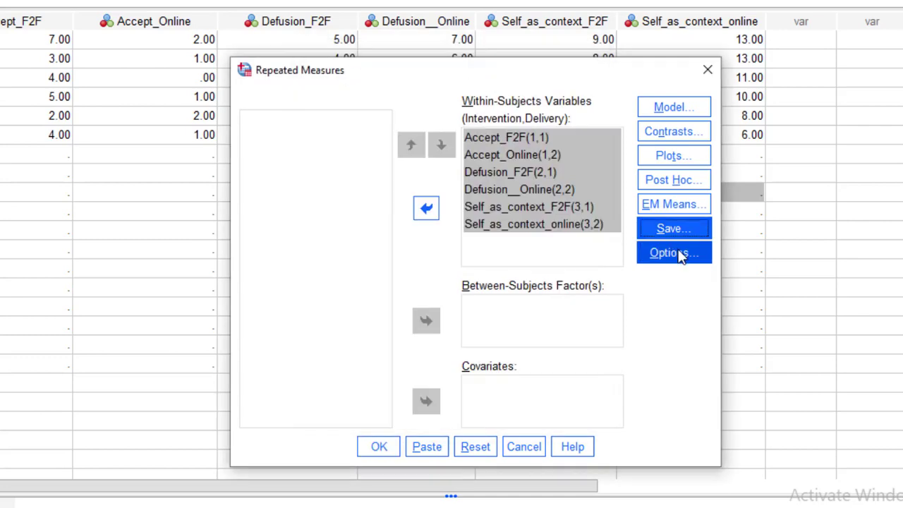
pyautogui.click(674, 254)
pyautogui.click(550, 179)
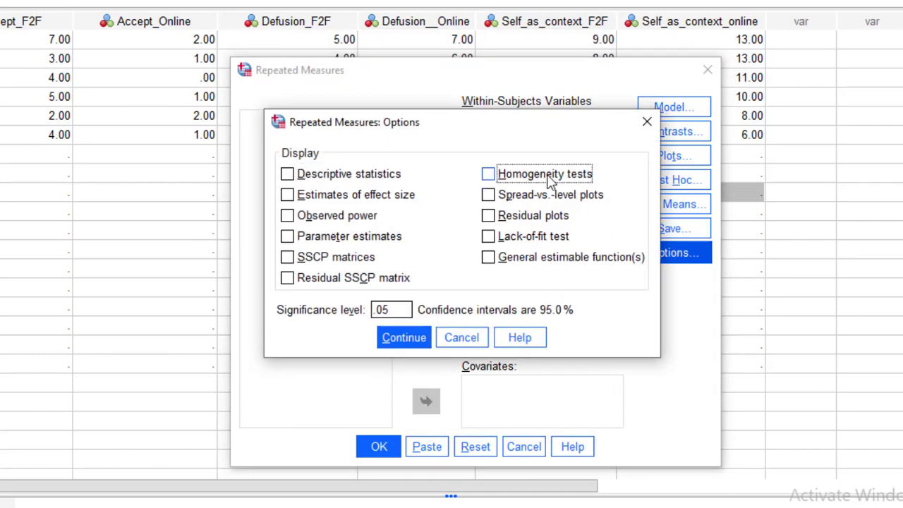
pyautogui.click(381, 178)
pyautogui.click(380, 205)
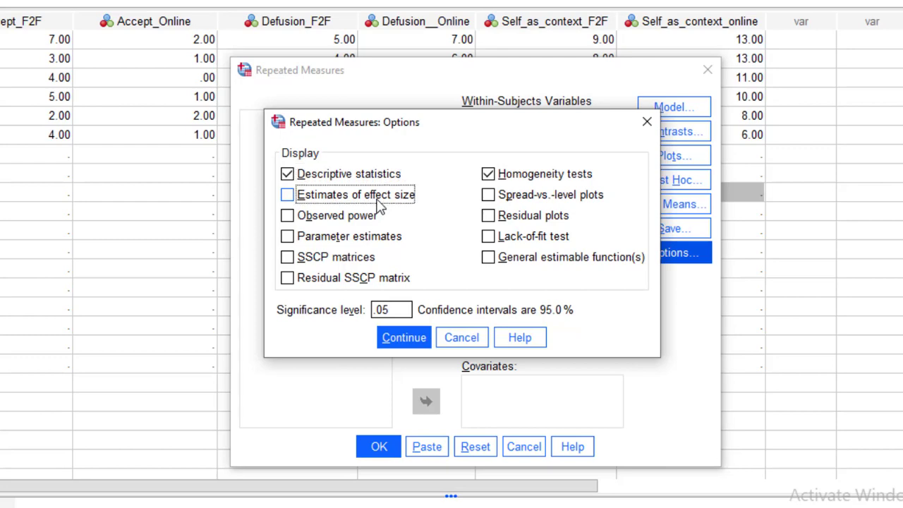
pyautogui.click(353, 215)
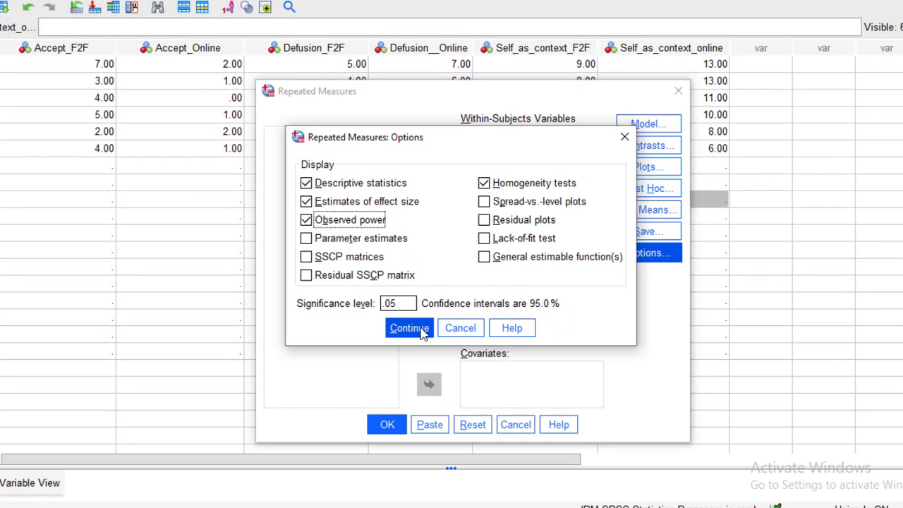
pyautogui.click(404, 337)
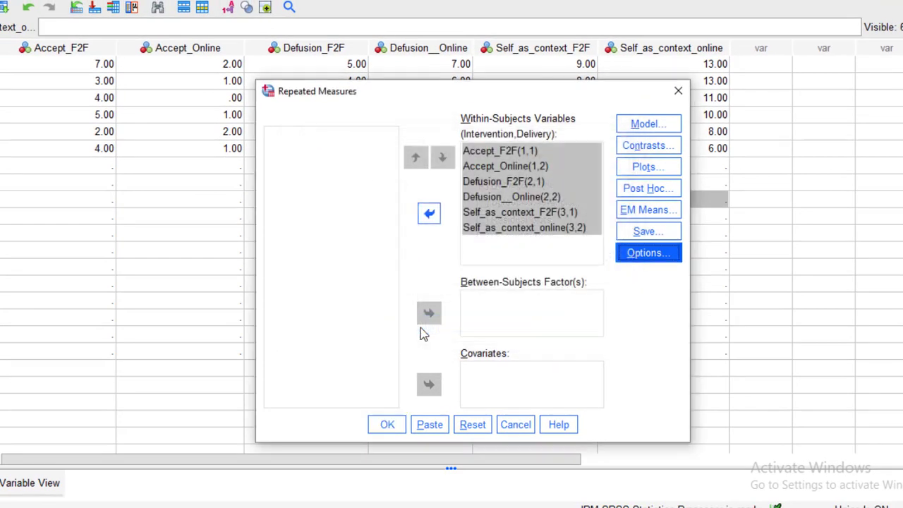
pyautogui.click(388, 424)
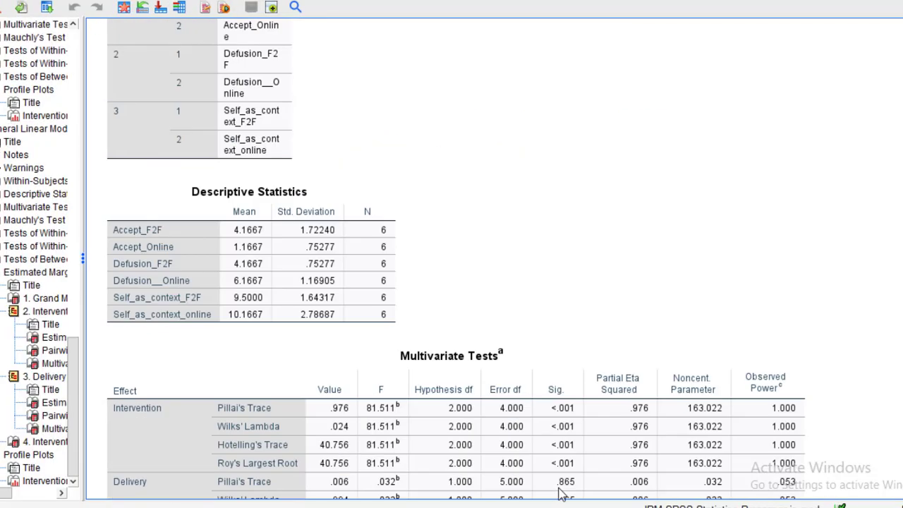
# Scroll the output past Mauchly's Test of Sphericity down to the Bonferroni Pairwise Comparisons
pyautogui.scroll(-5, 451, 283)
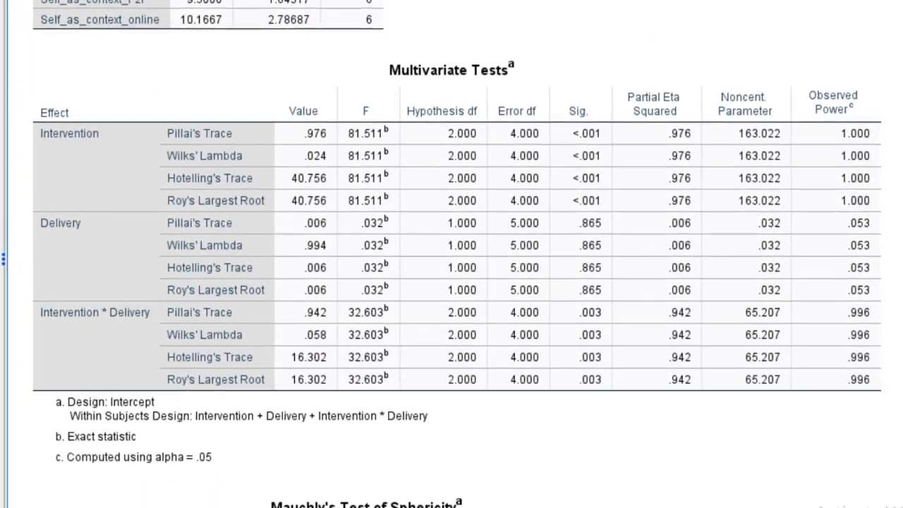
pyautogui.scroll(-8, 451, 282)
pyautogui.scroll(-3, 452, 282)
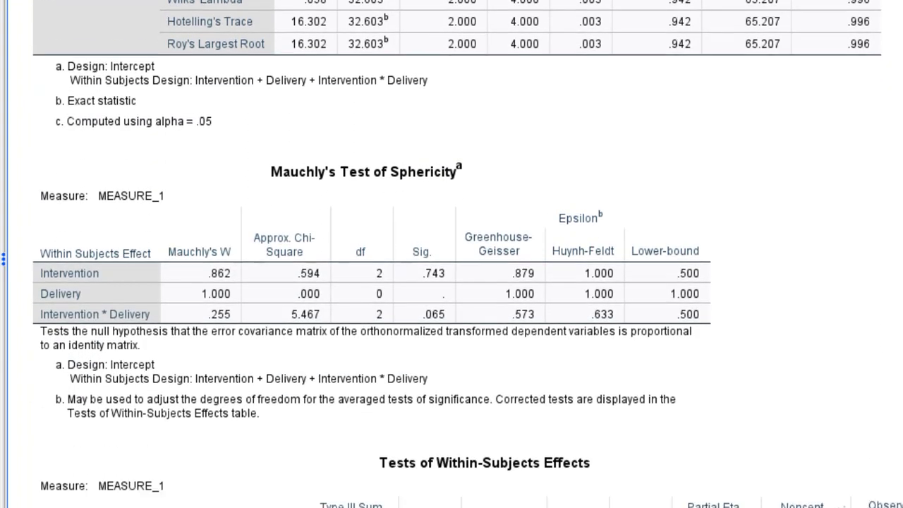
pyautogui.click(688, 267)
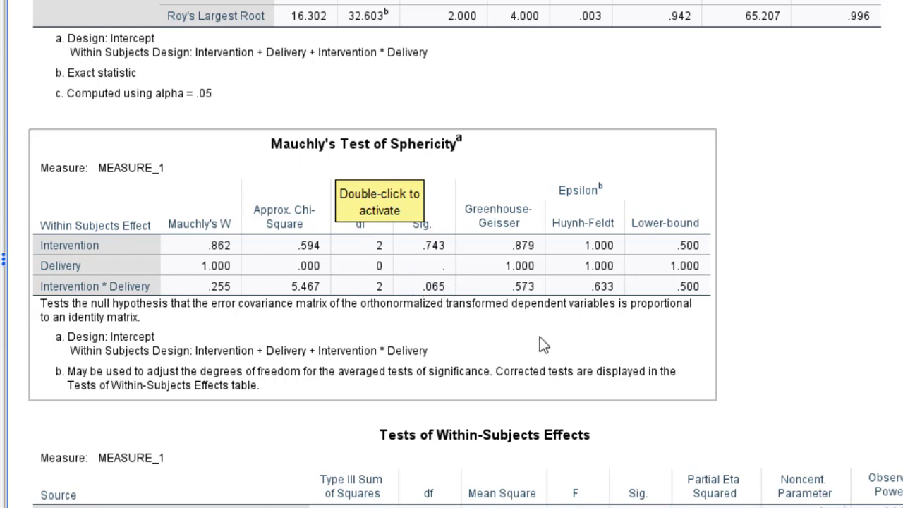
pyautogui.scroll(-15, 540, 337)
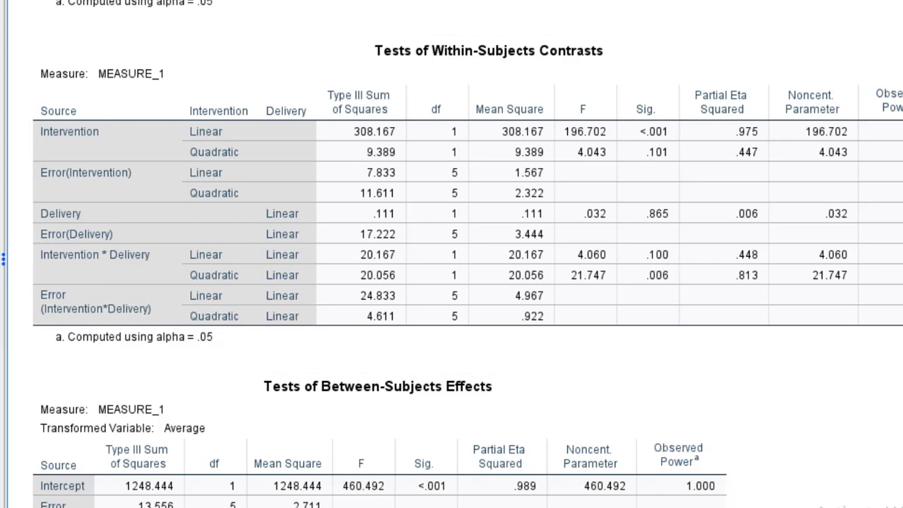
pyautogui.scroll(-10, 452, 254)
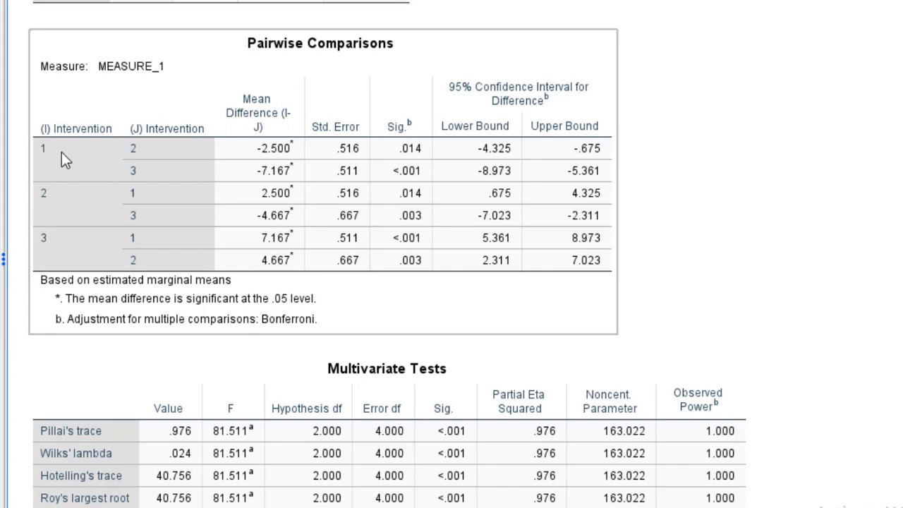
pyautogui.moveTo(424, 504)
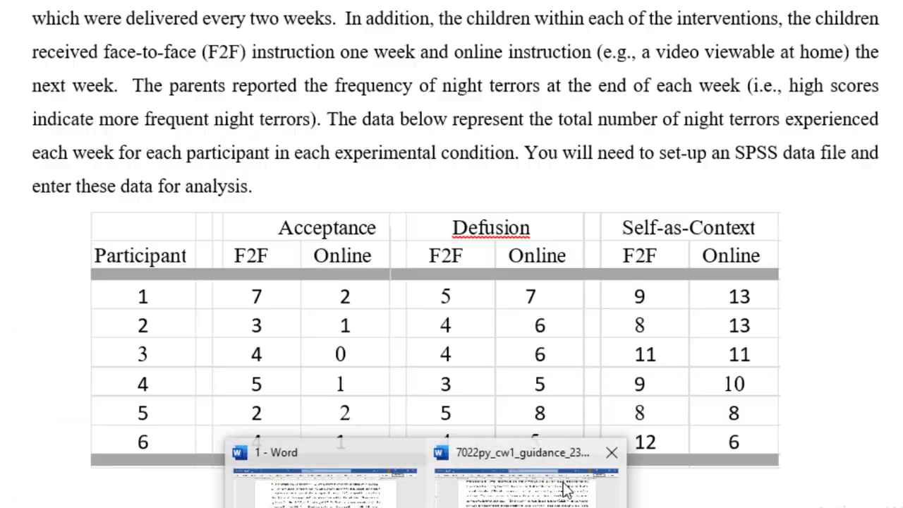
pyautogui.click(565, 486)
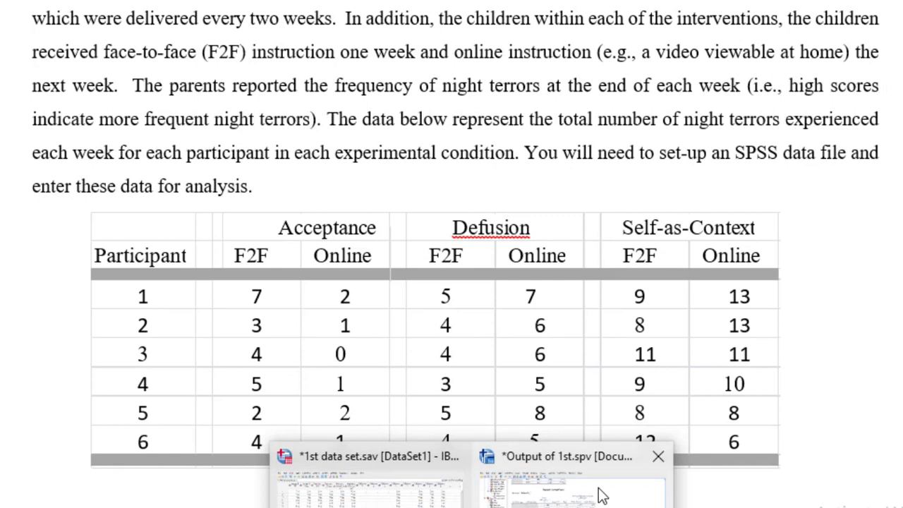
pyautogui.click(599, 491)
pyautogui.click(53, 163)
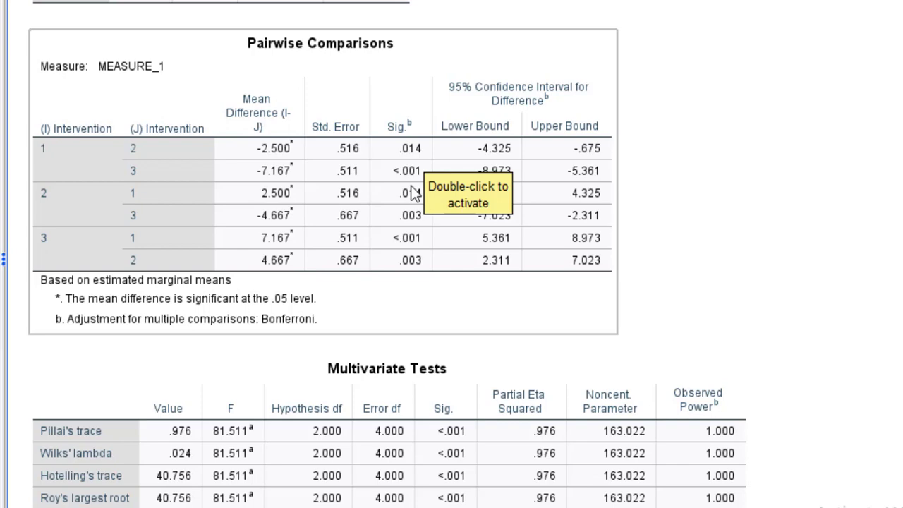
pyautogui.click(663, 168)
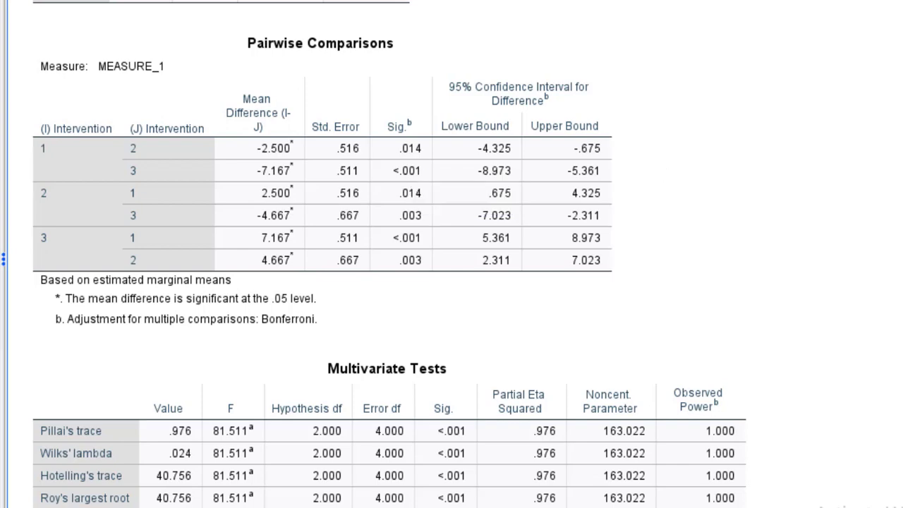